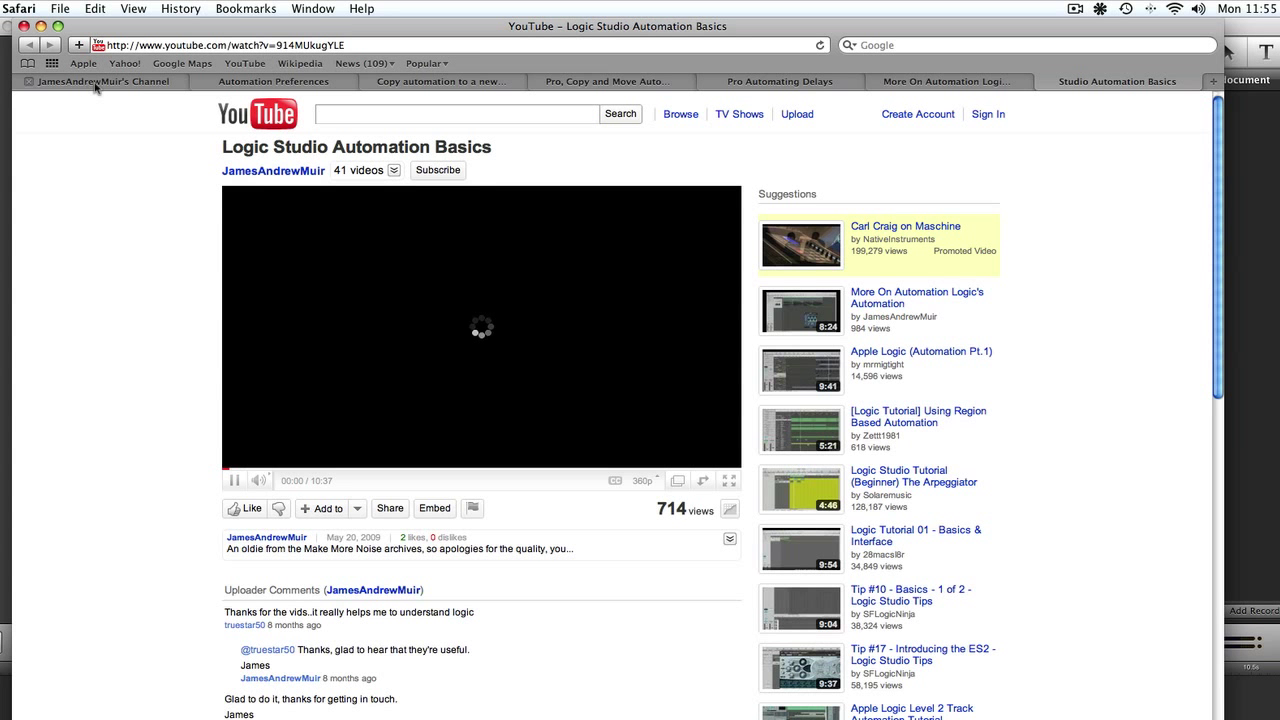
Step: Switch to the tutorial author's YouTube channel page, featuring 'Loopmasters REX & EXS24'
{"action": "left_click", "coordinate": [96, 84]}
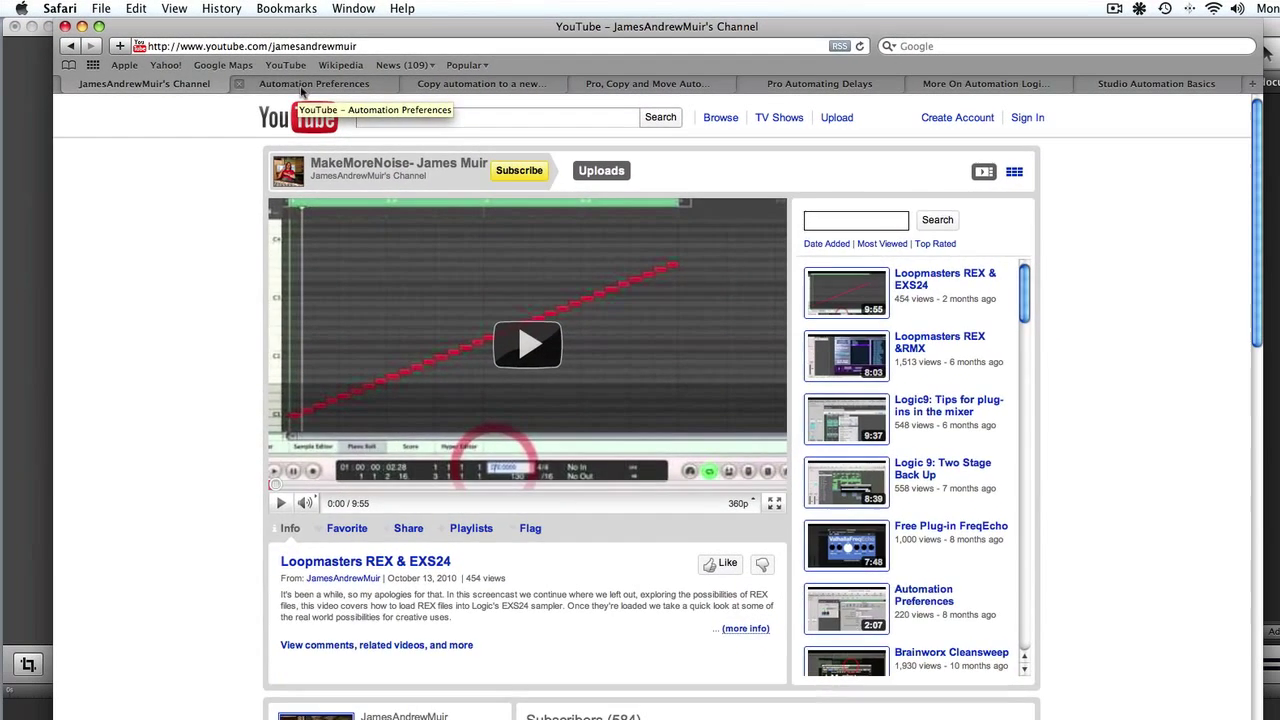
Step: Flip through the automation tutorial tabs, ending on 'Logic Studio Automation Basics'
{"action": "left_click", "coordinate": [303, 93]}
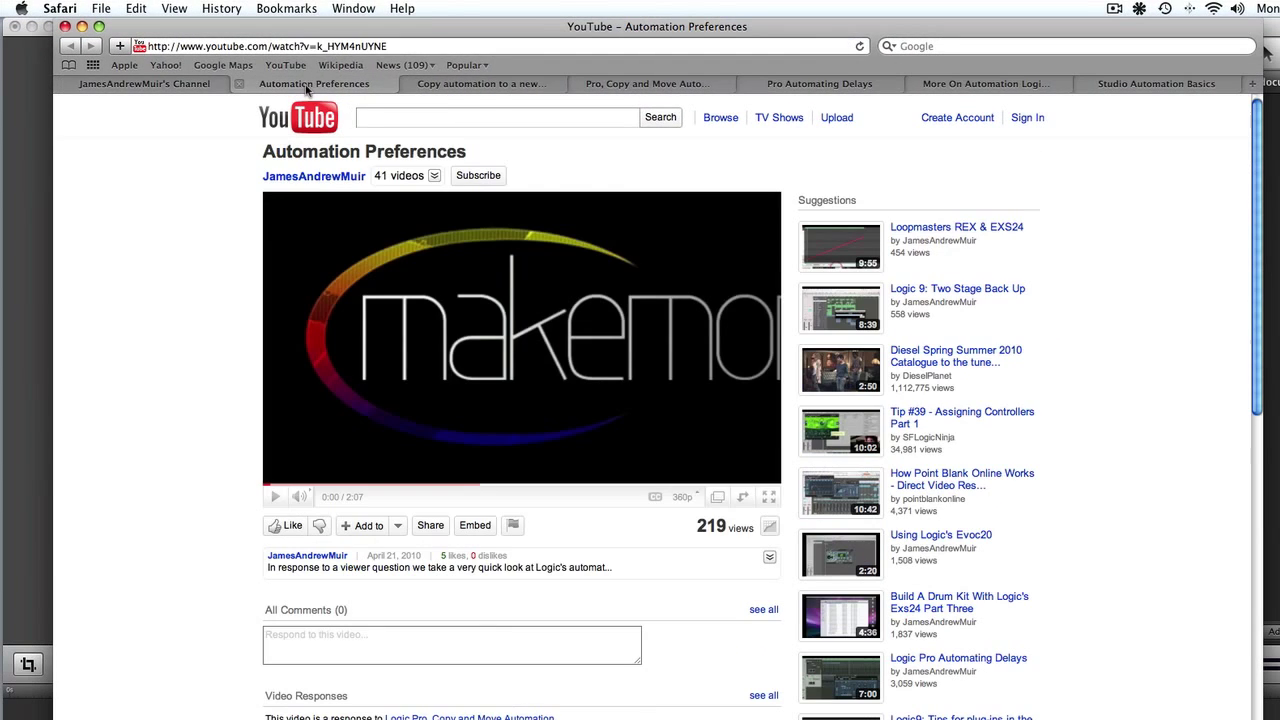
{"action": "left_click", "coordinate": [484, 85]}
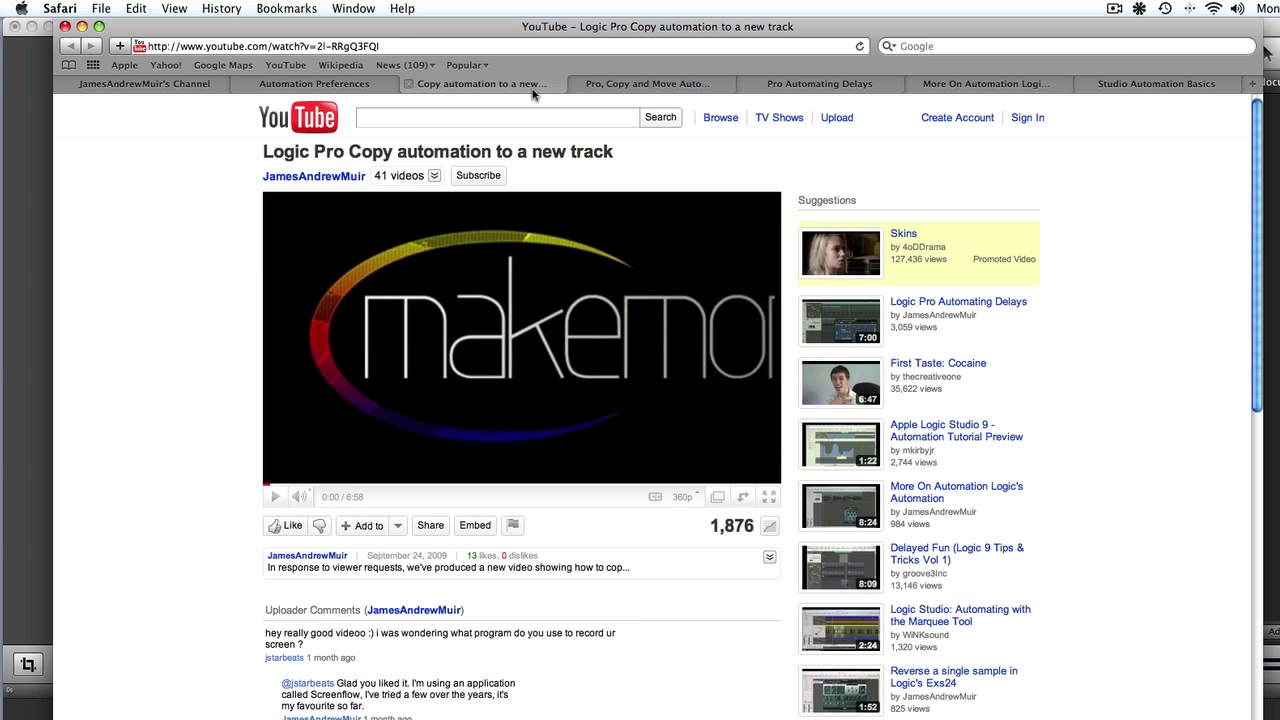
{"action": "left_click", "coordinate": [606, 86]}
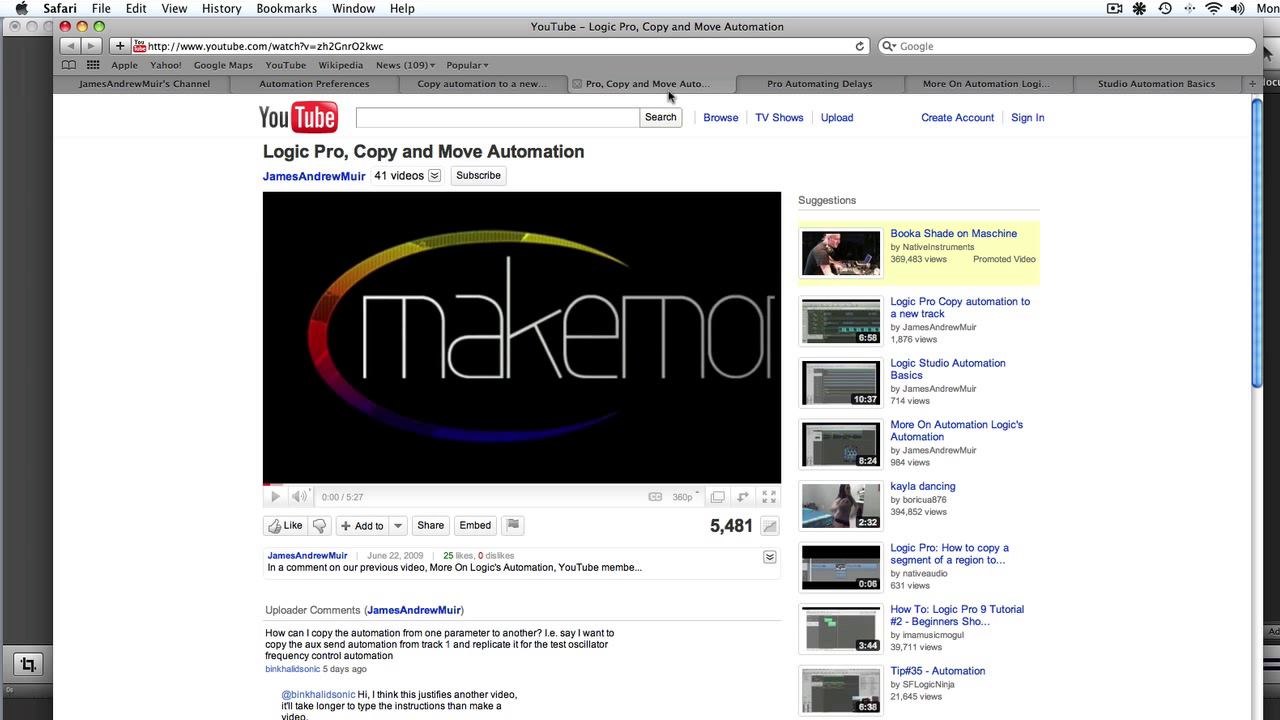
{"action": "left_click", "coordinate": [766, 91]}
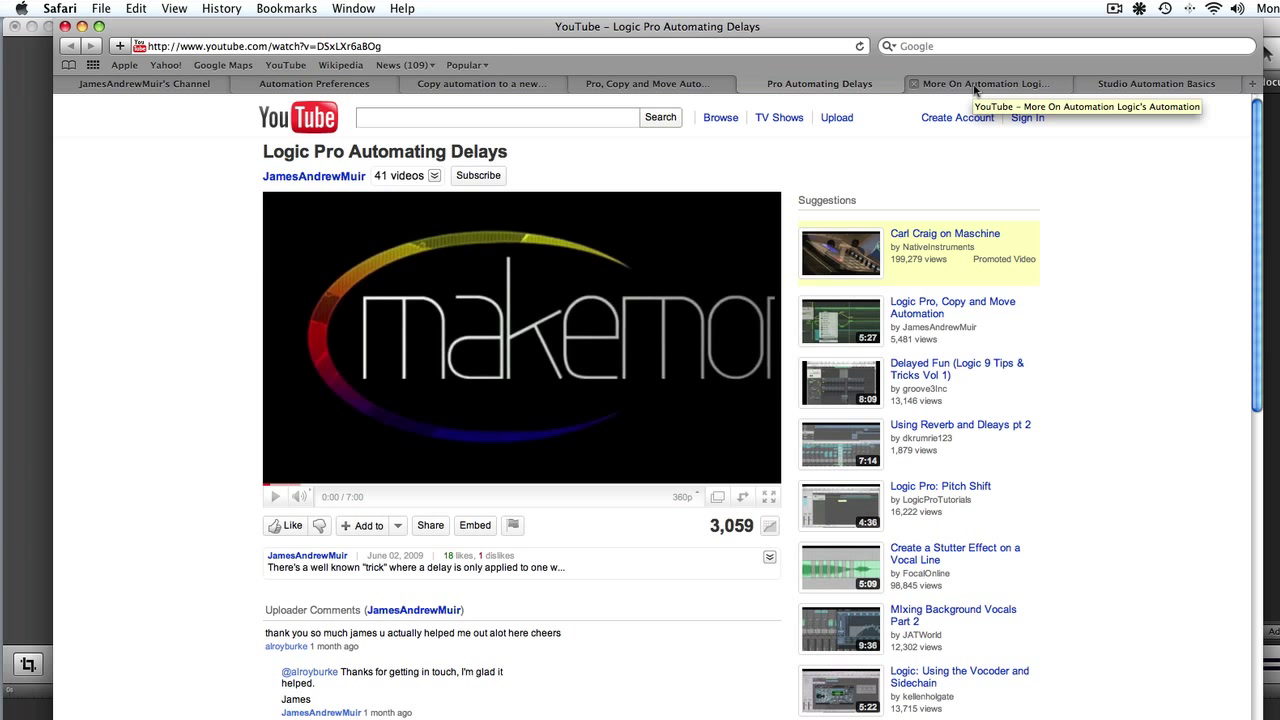
{"action": "left_click", "coordinate": [975, 88]}
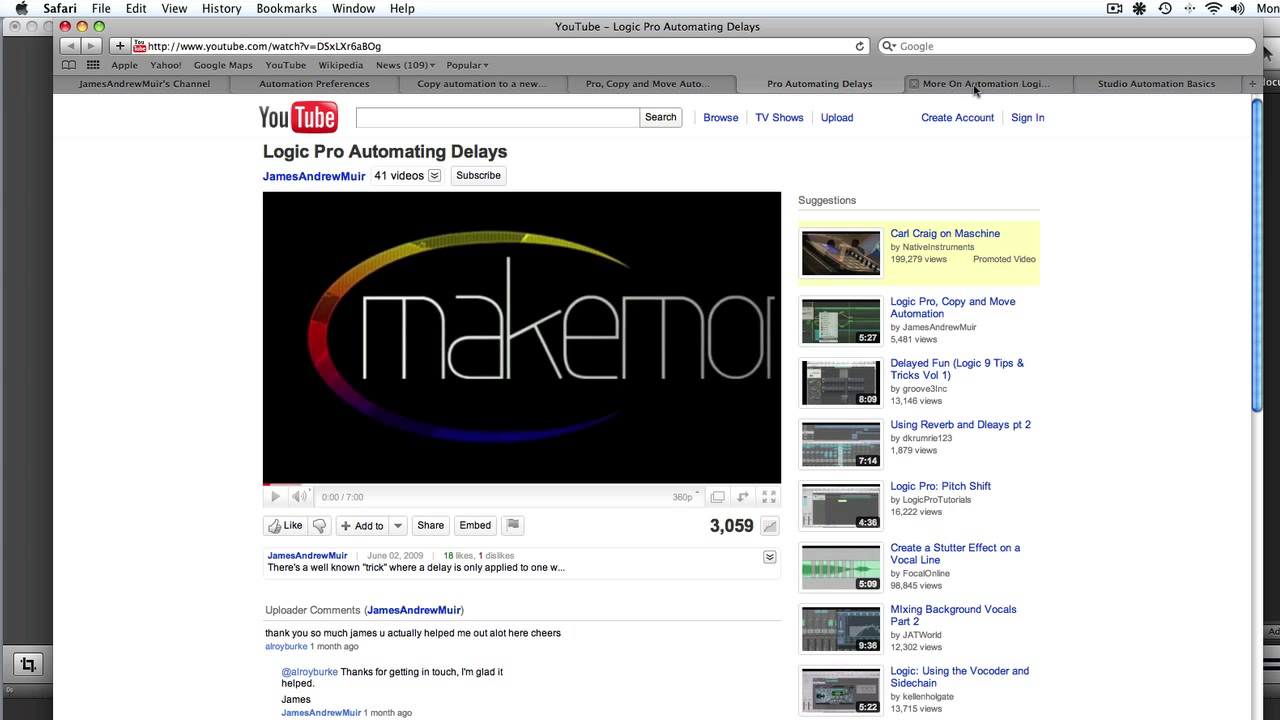
{"action": "left_click", "coordinate": [1113, 86]}
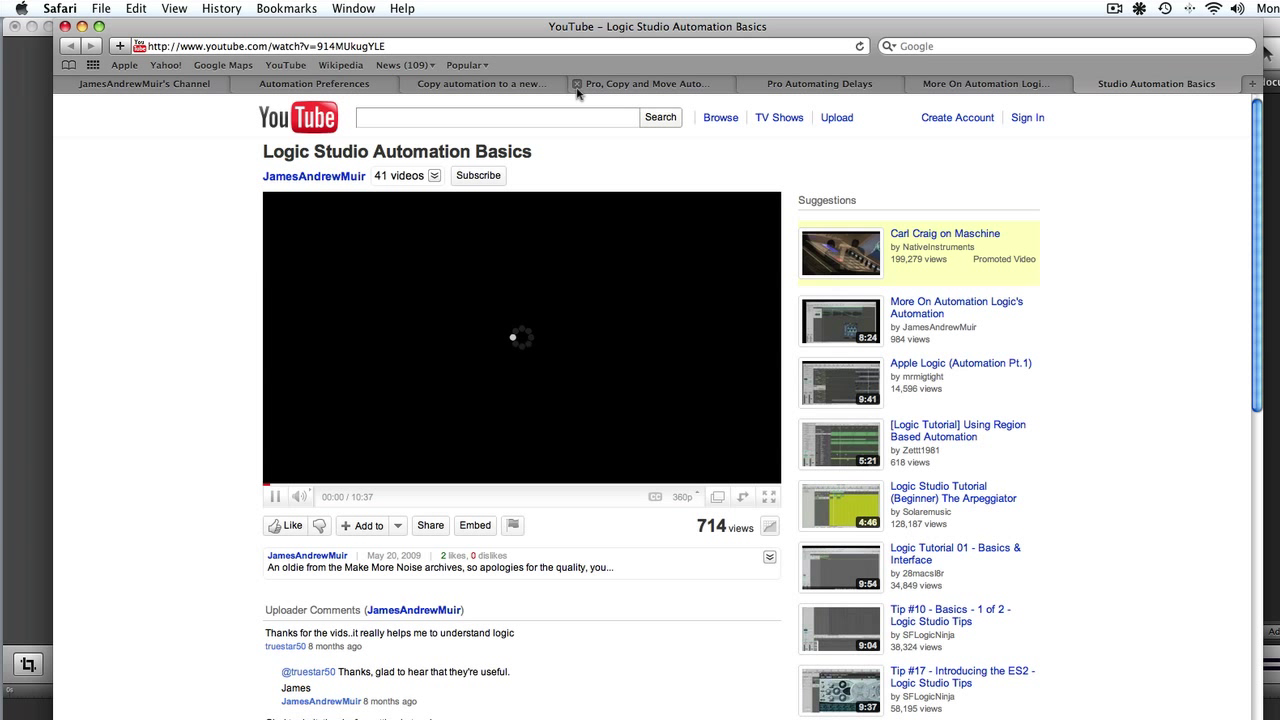
Step: Return to the 'Logic Pro, Copy and Move Automation' video tab
{"action": "left_click", "coordinate": [622, 89]}
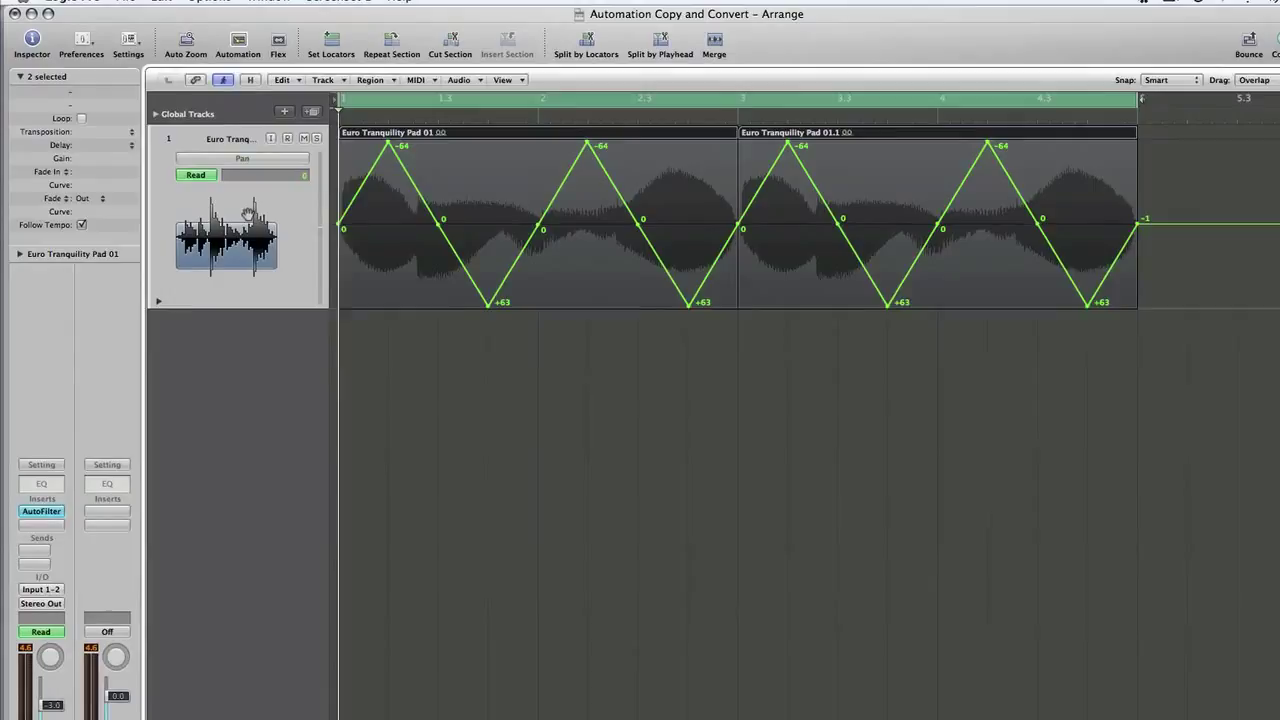
{"action": "key", "text": "a"}
{"action": "key", "text": "a"}
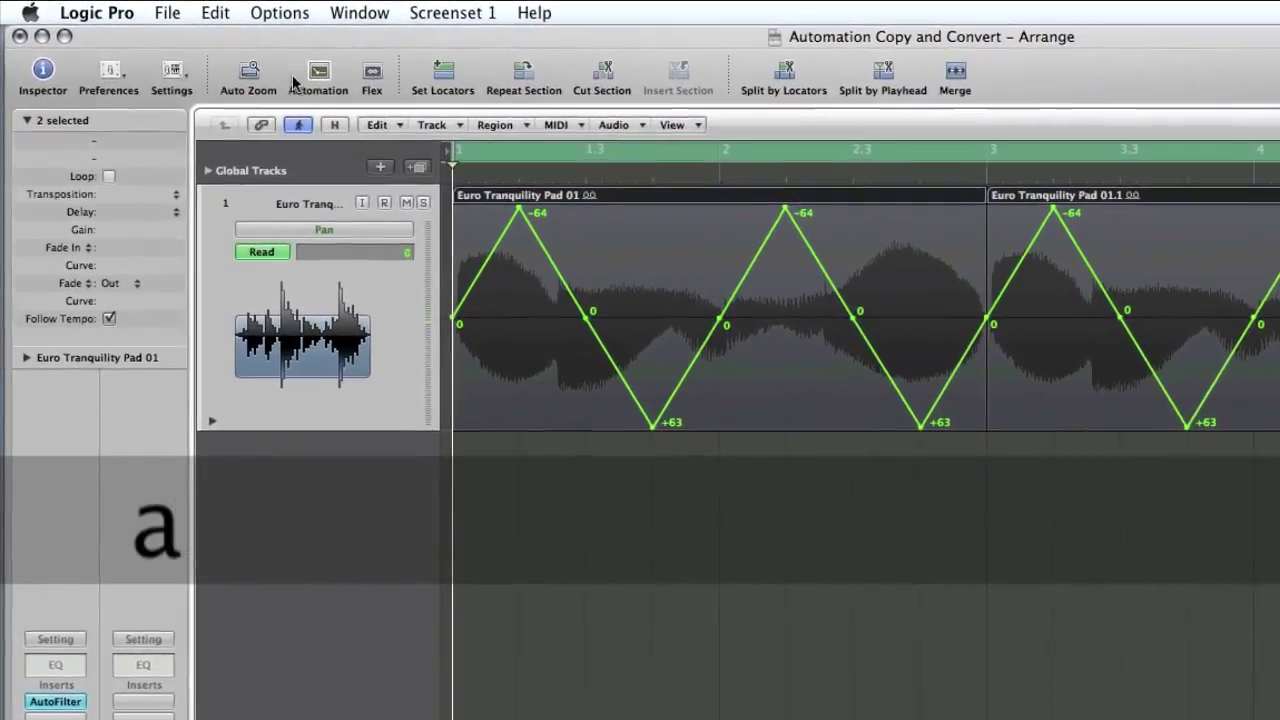
{"action": "left_click", "coordinate": [338, 88]}
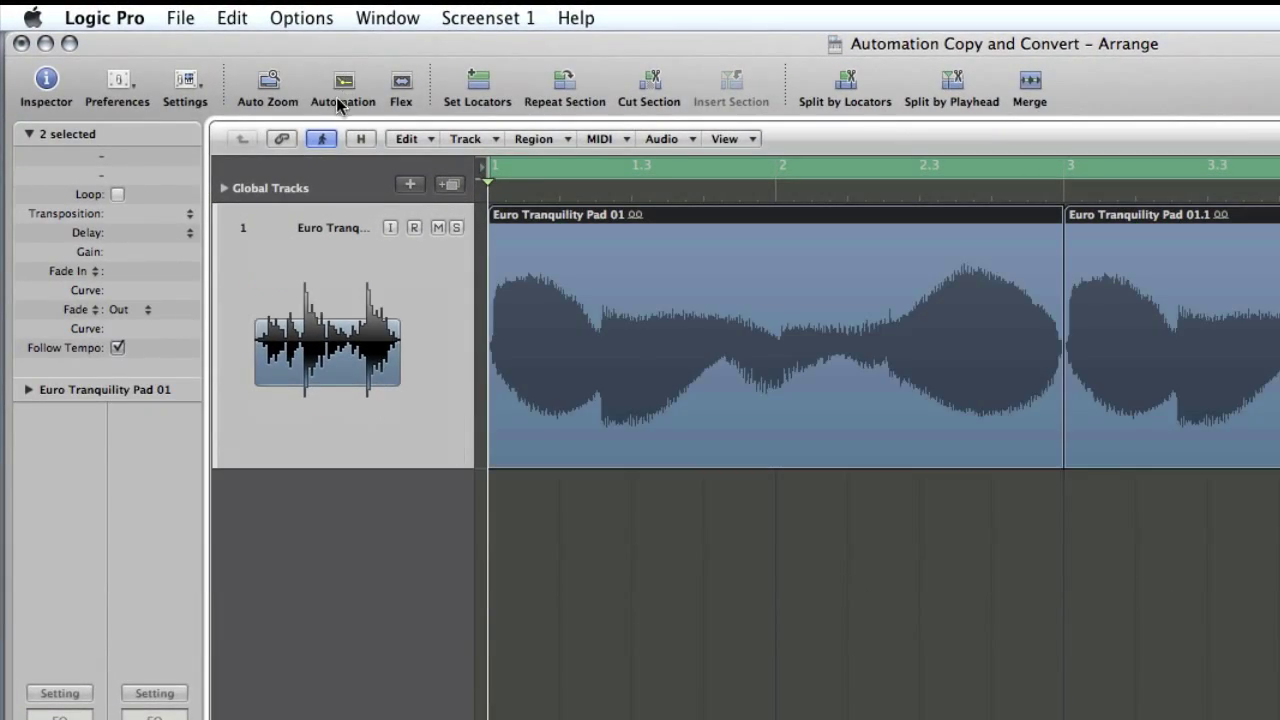
{"action": "left_click", "coordinate": [336, 97]}
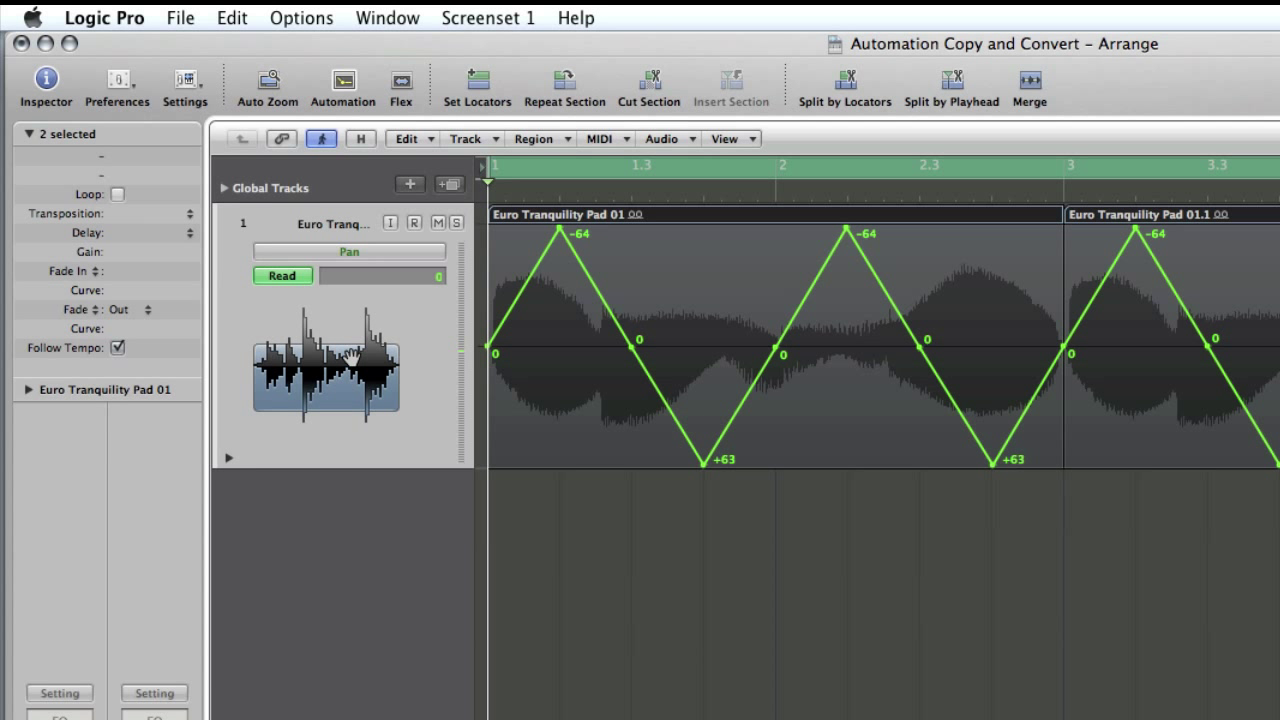
{"action": "left_click", "coordinate": [383, 257]}
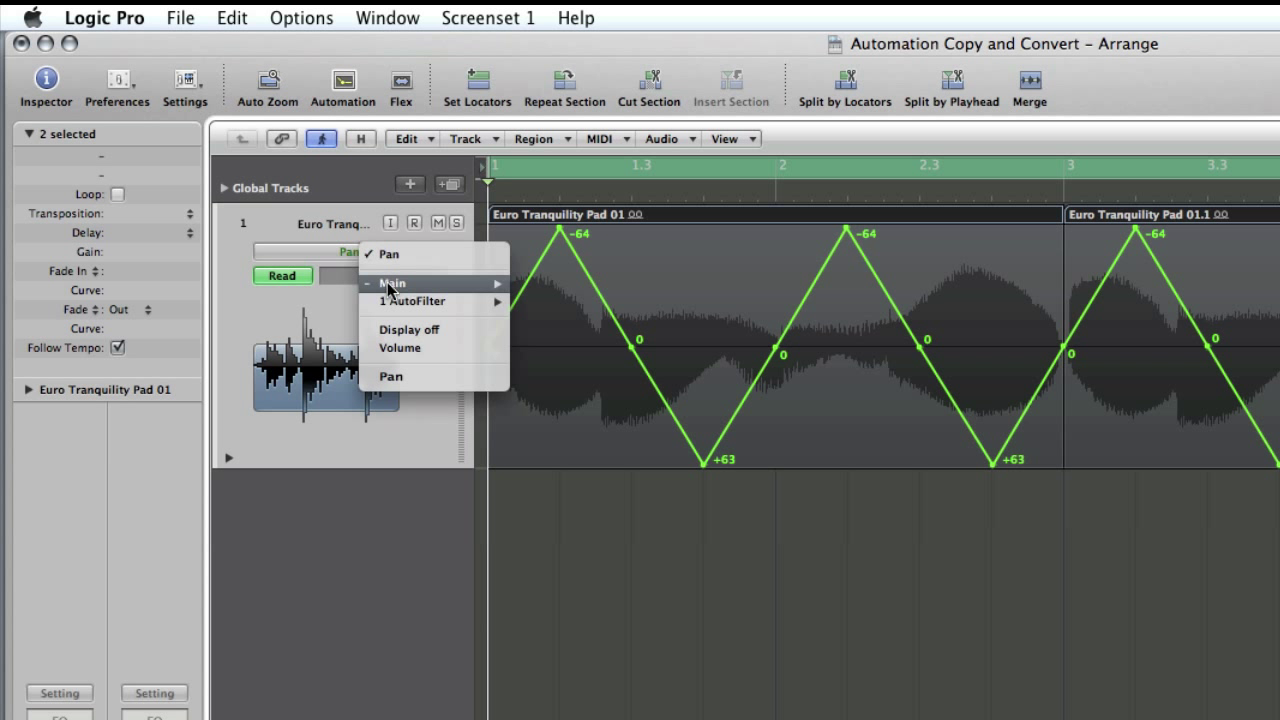
{"action": "mouse_move", "coordinate": [391, 290]}
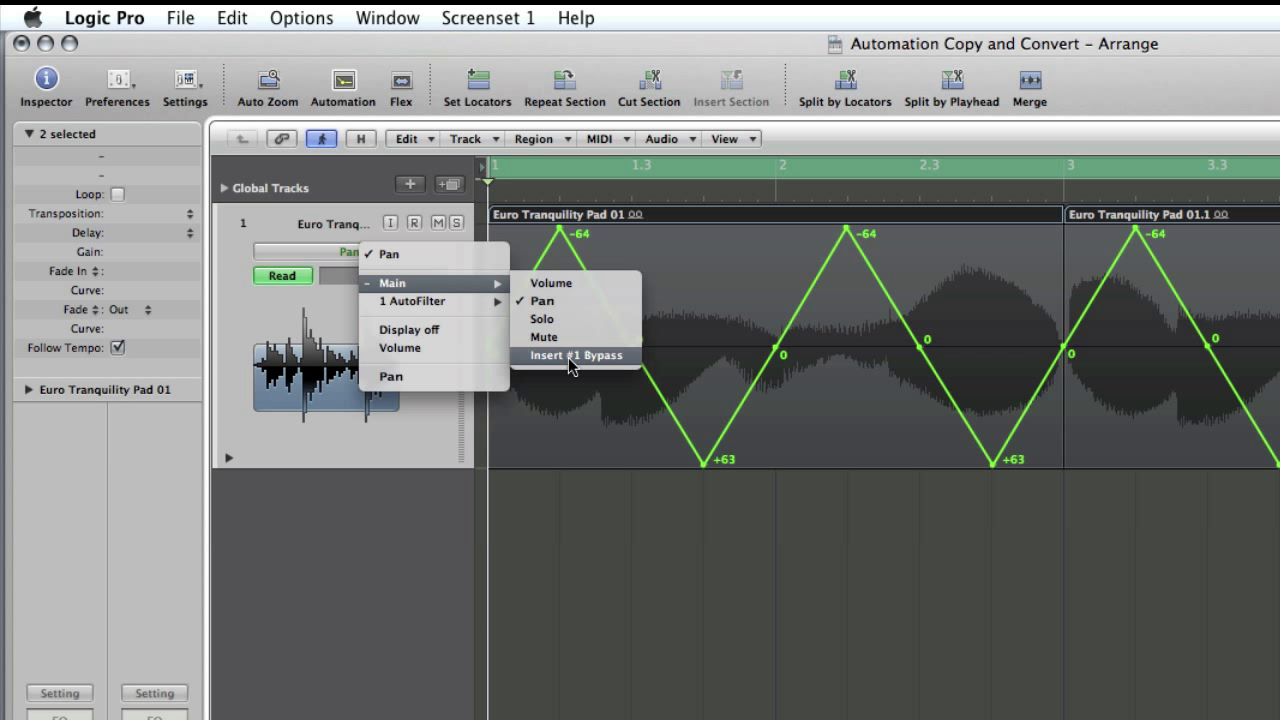
{"action": "mouse_move", "coordinate": [490, 303]}
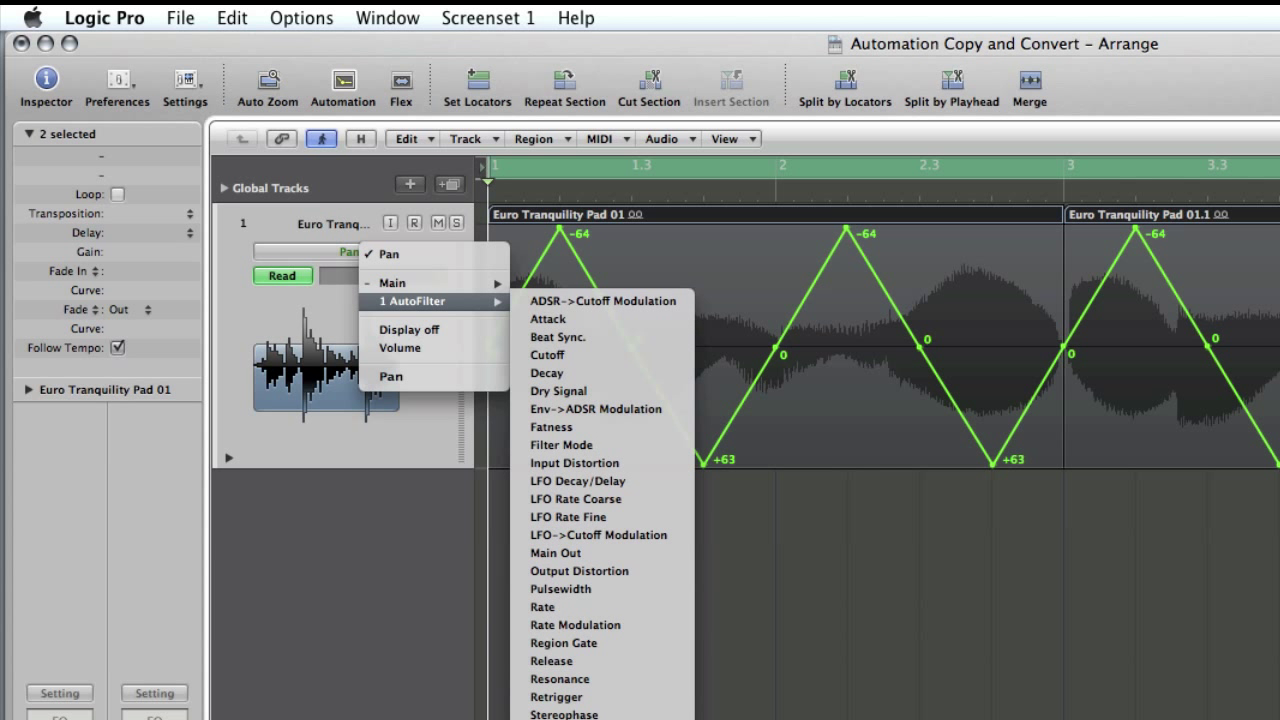
{"action": "left_click", "coordinate": [340, 222]}
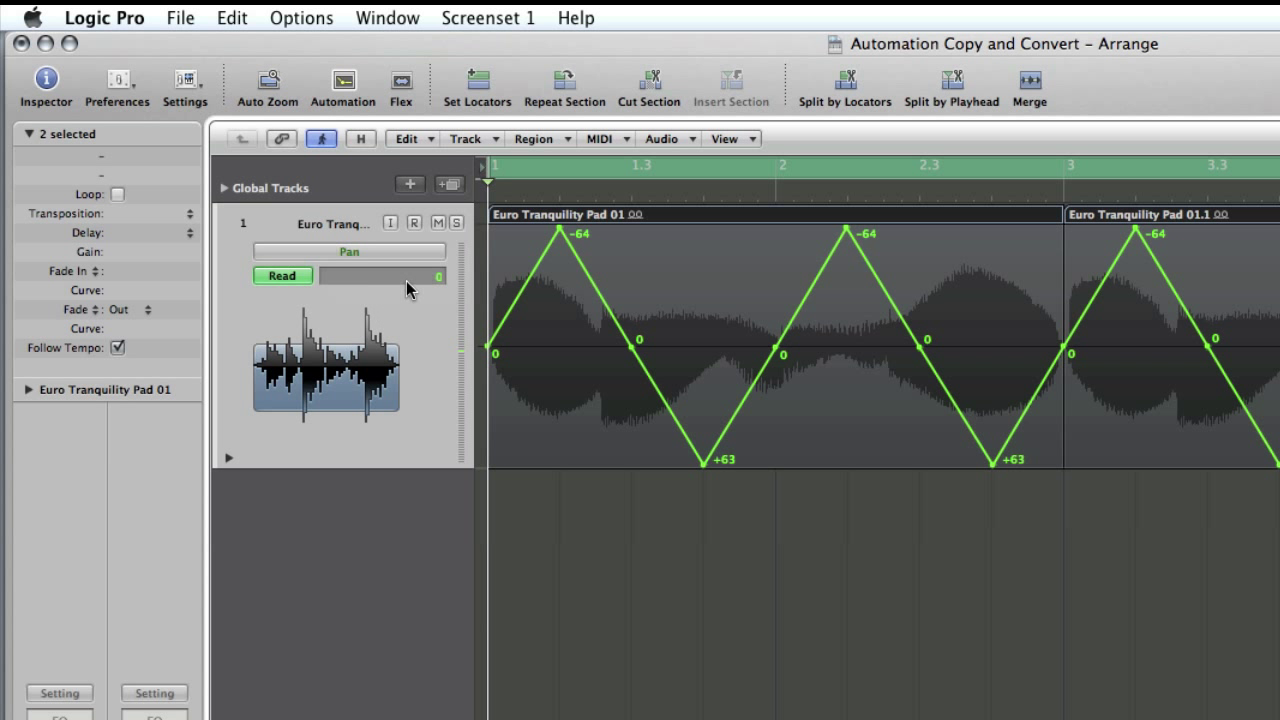
Step: Copy and convert the pad's Pan automation into 1 AutoFilter Cutoff automation
{"action": "left_click", "coordinate": [378, 250], "text": "alt"}
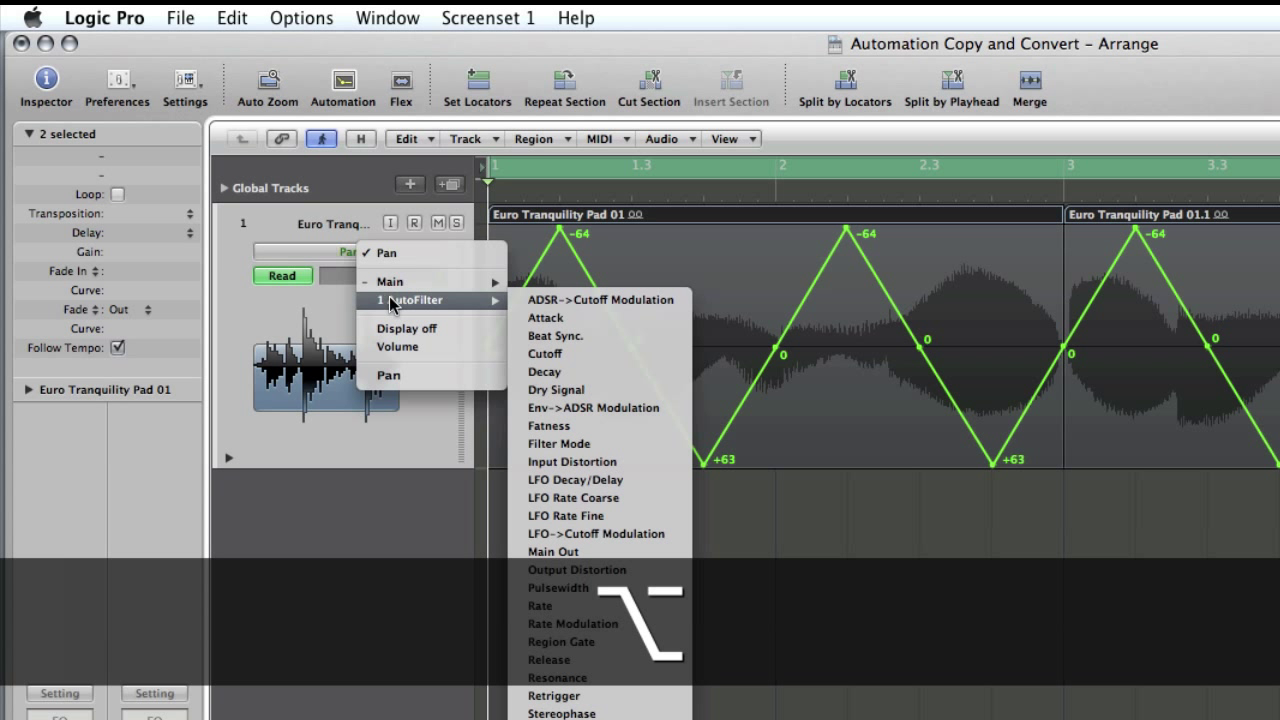
{"action": "left_click", "coordinate": [579, 359], "text": "alt"}
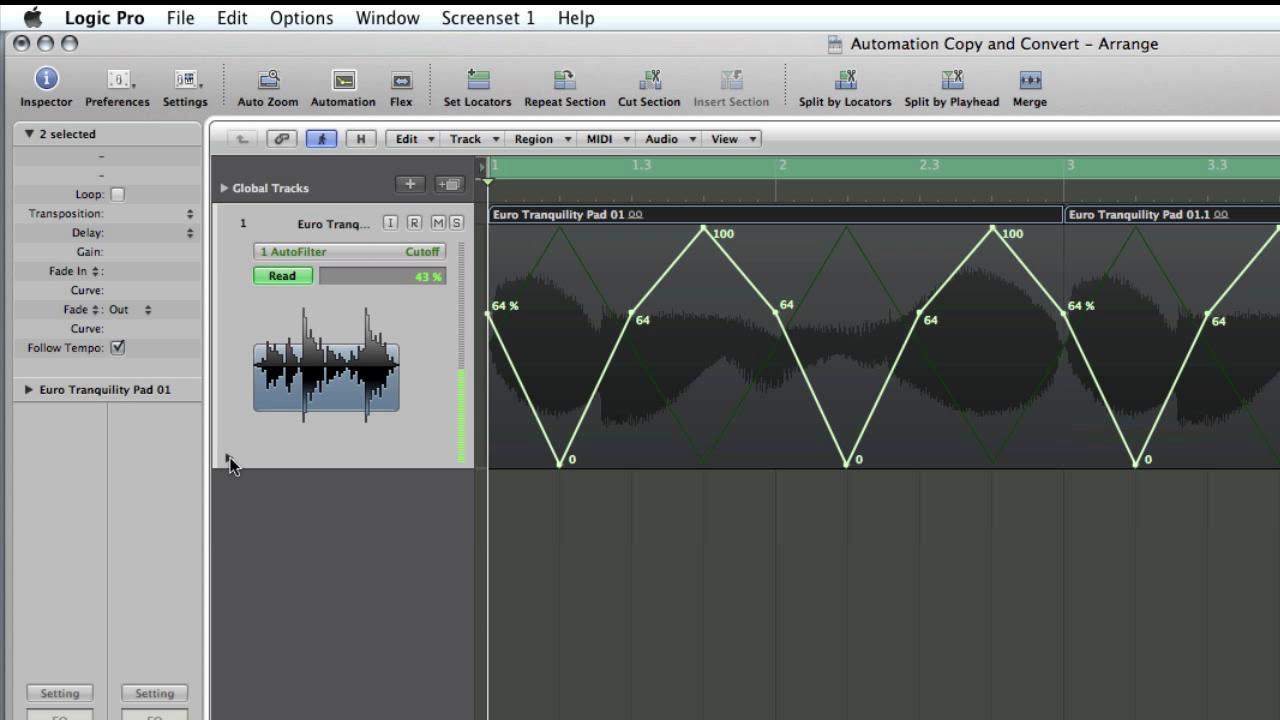
Step: Reveal the Pan lane beneath the Cutoff lane and play both back
{"action": "left_click", "coordinate": [229, 459]}
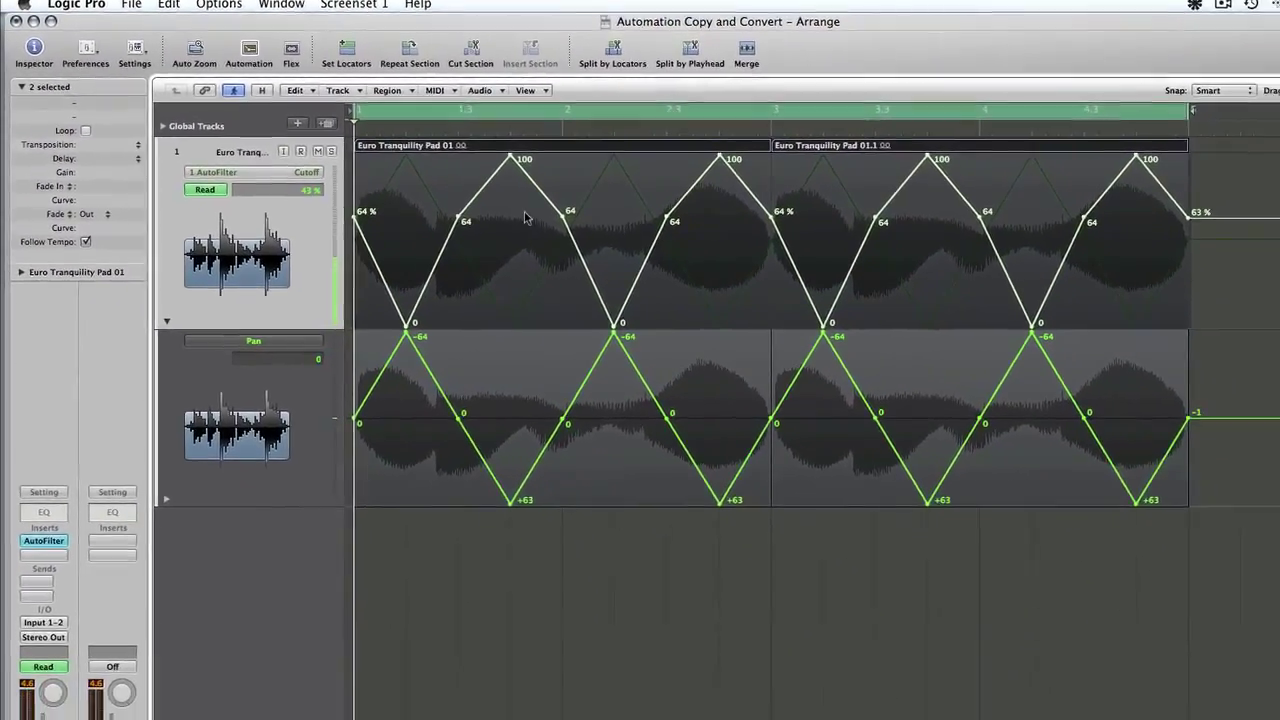
{"action": "key", "text": "space"}
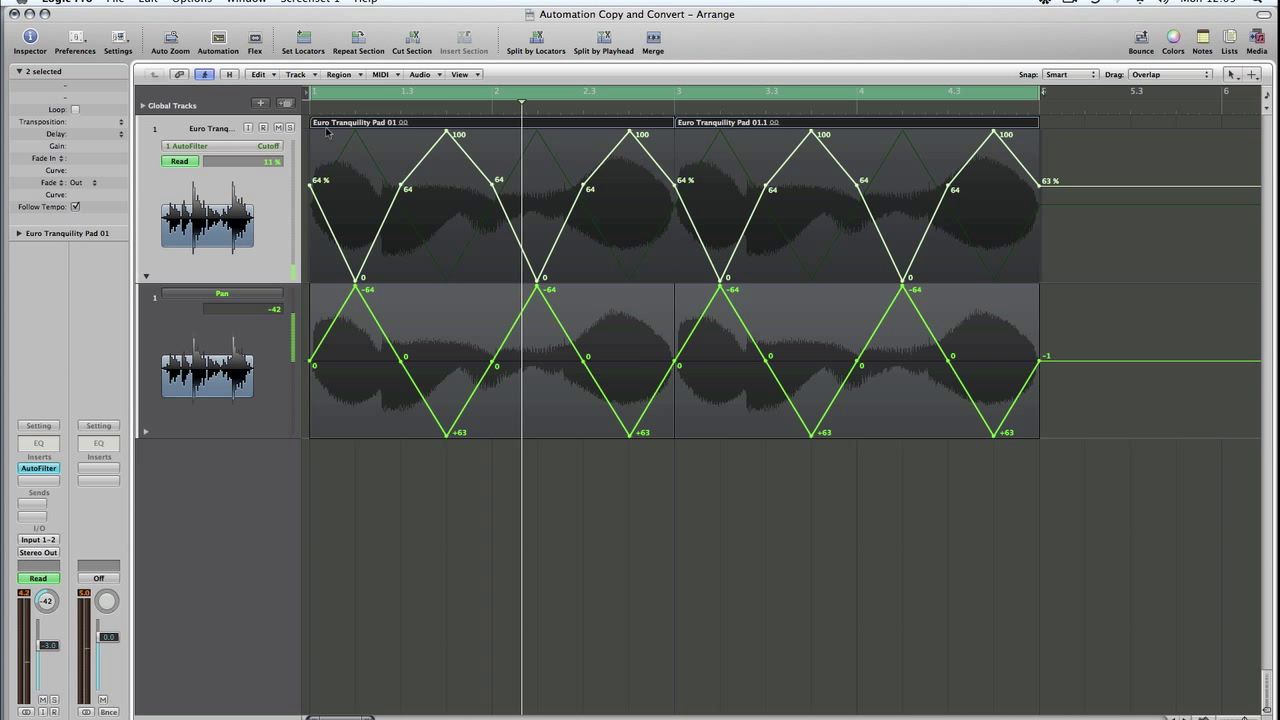
Step: Undo twice to remove the converted Cutoff automation and the extra Pan lane
{"action": "key", "text": "super"}
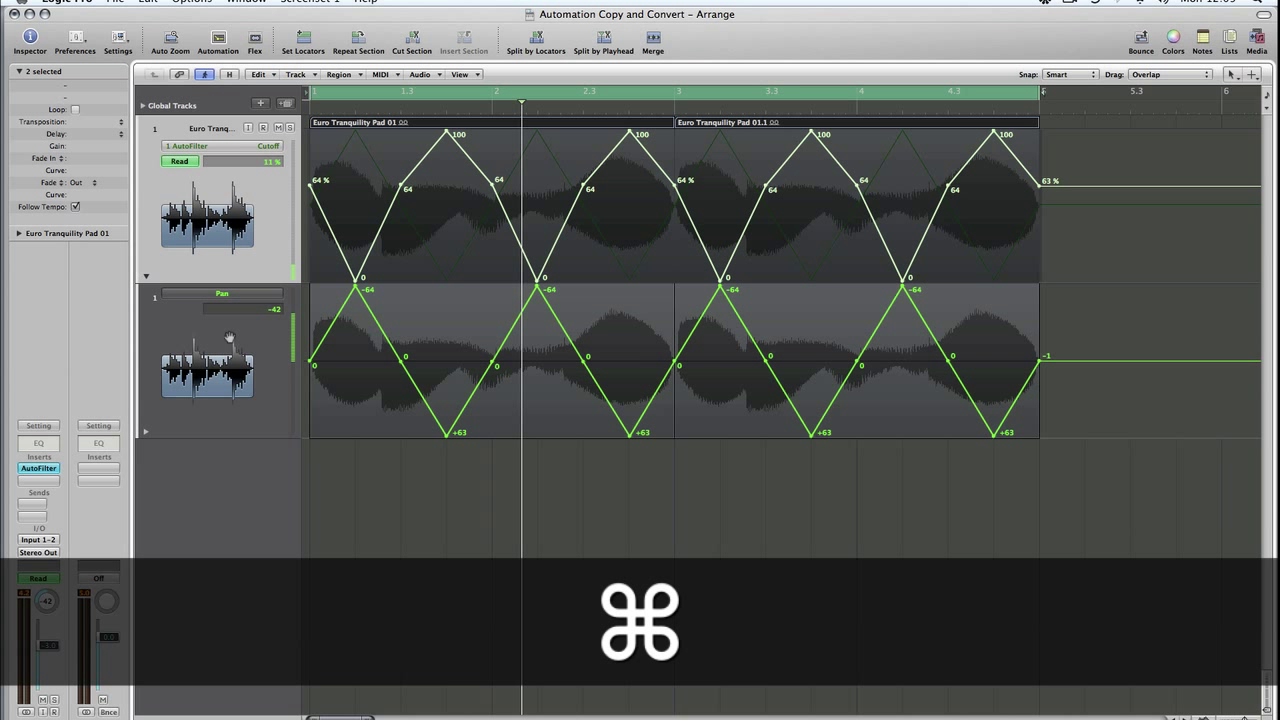
{"action": "key", "text": "super+z"}
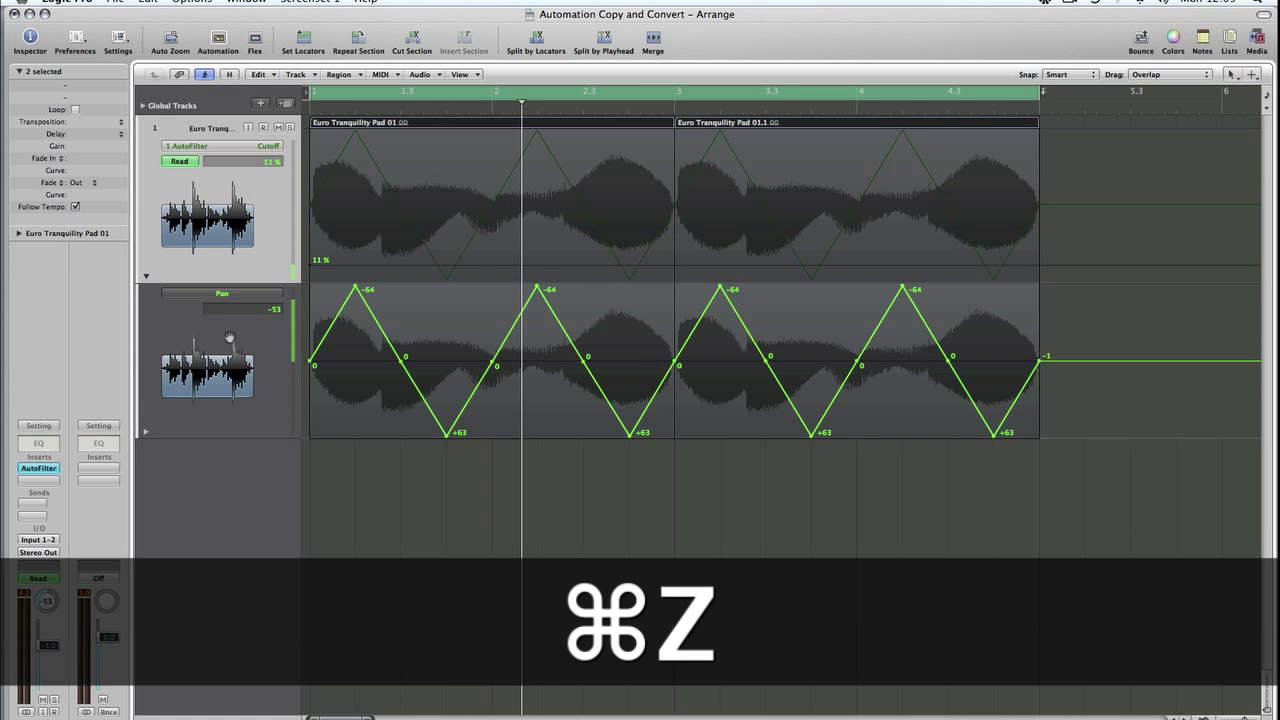
{"action": "key", "text": "super+z"}
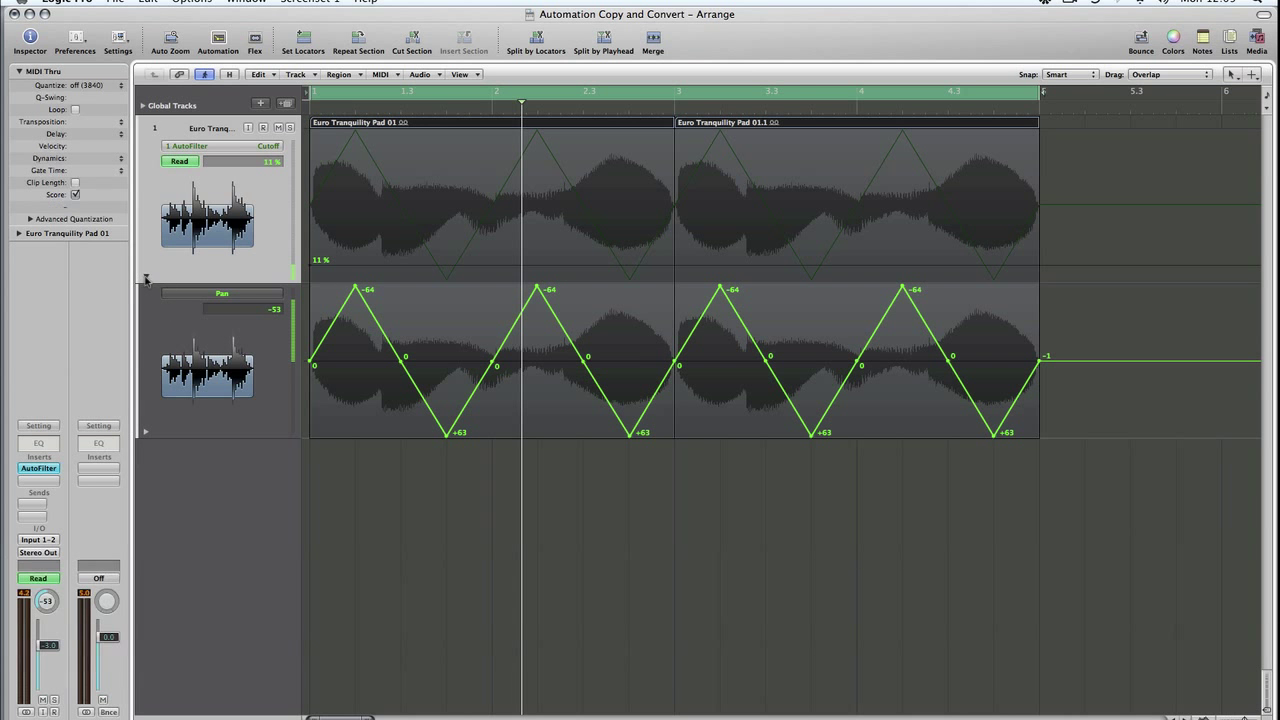
Step: Switch the track's displayed automation parameter from Cutoff back to Main > Pan
{"action": "left_click", "coordinate": [266, 149]}
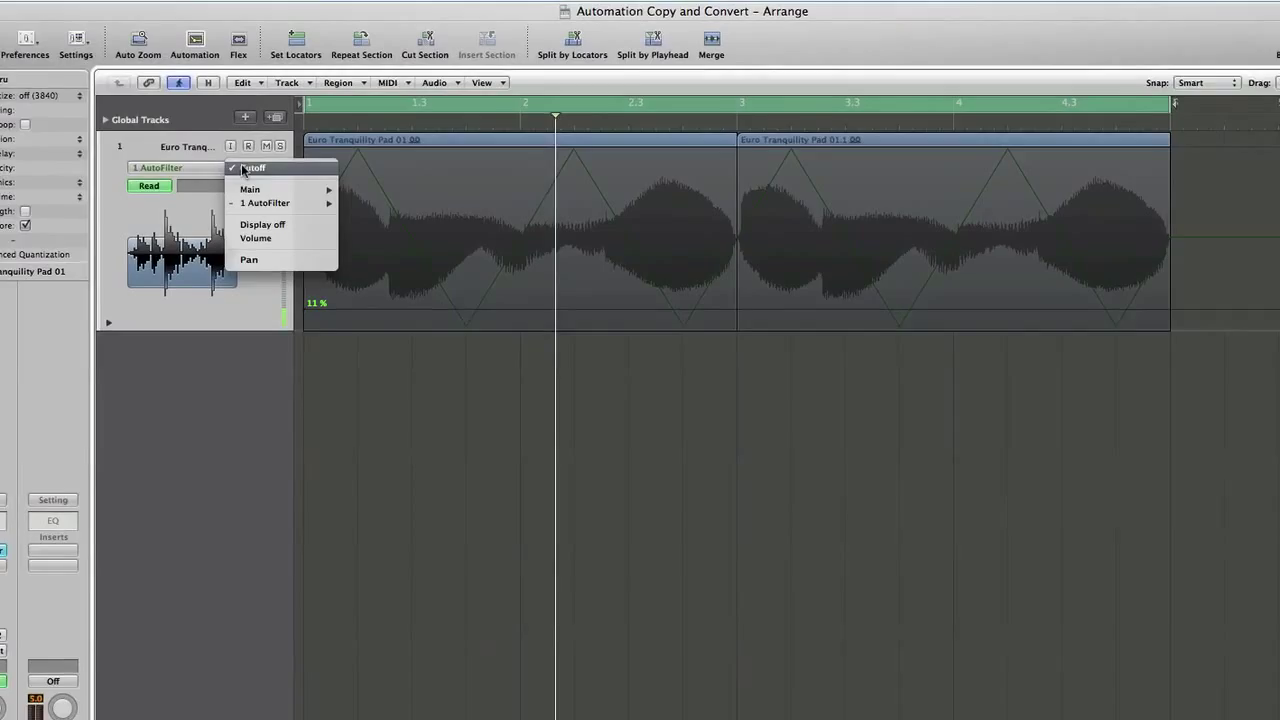
{"action": "mouse_move", "coordinate": [263, 171]}
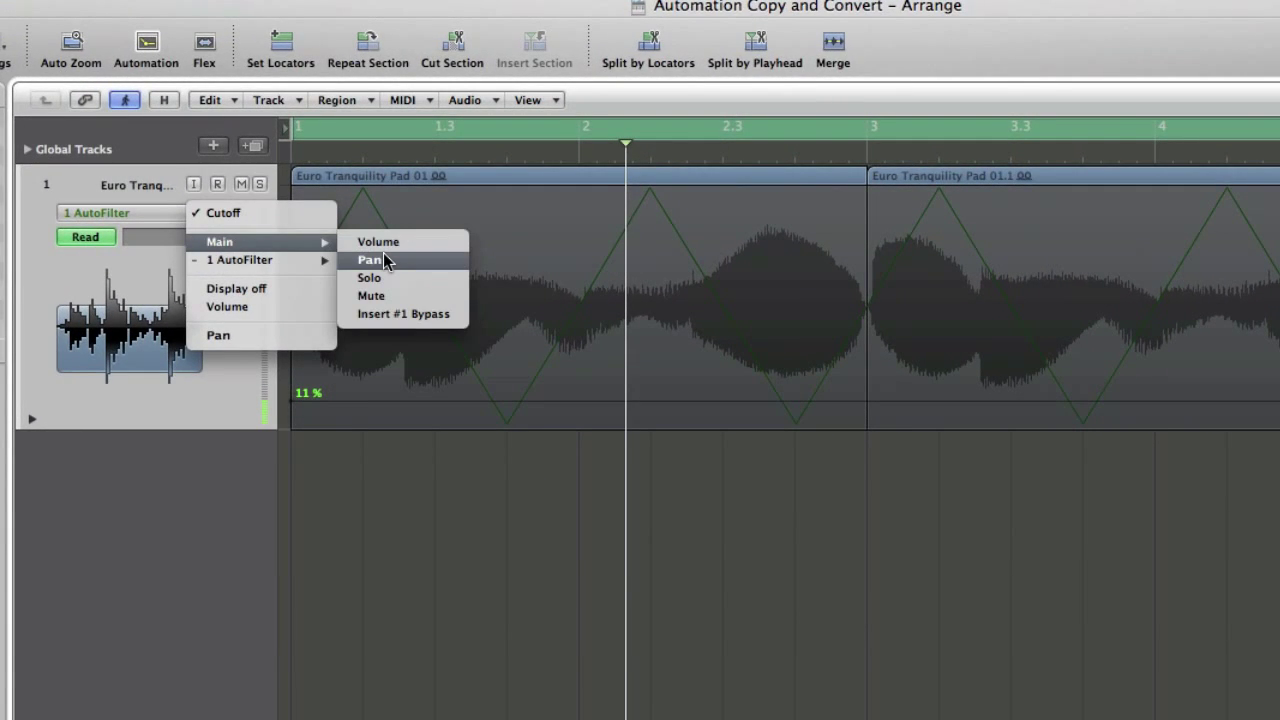
{"action": "left_click", "coordinate": [384, 254]}
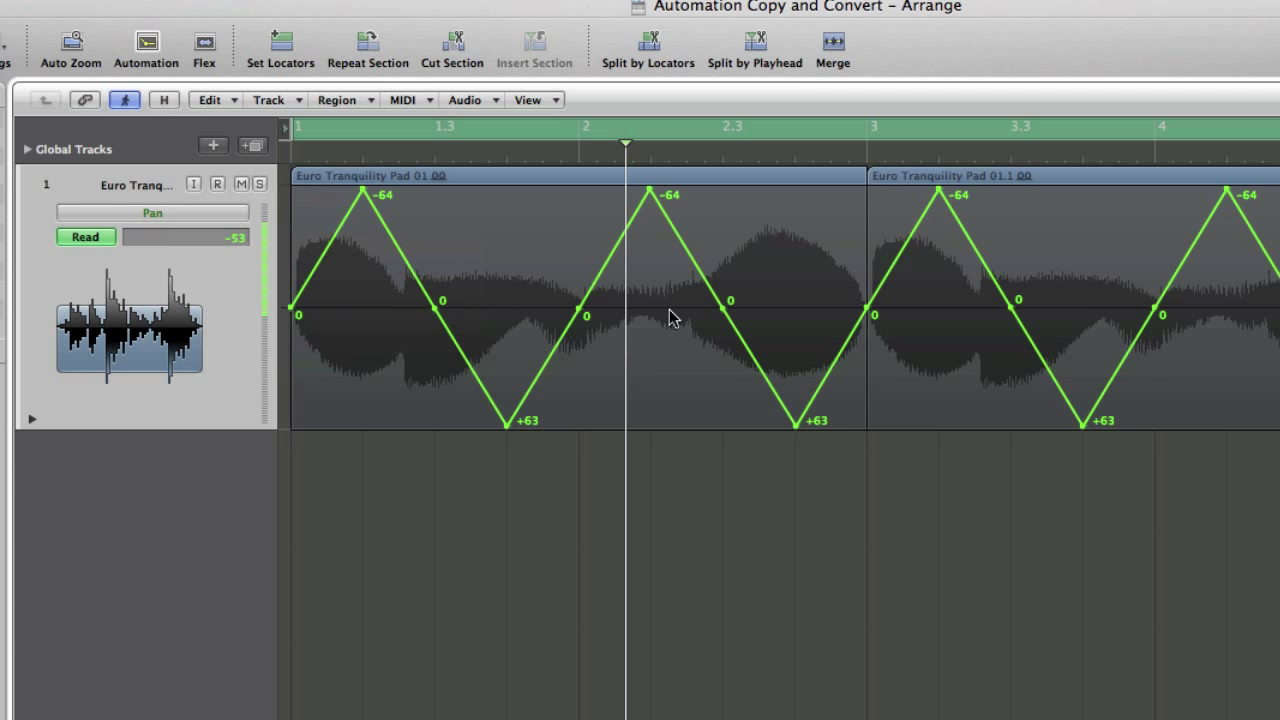
Step: Convert, without copying, the Pan automation into 1 AutoFilter > Cutoff automation
{"action": "left_click", "coordinate": [186, 214], "text": "alt"}
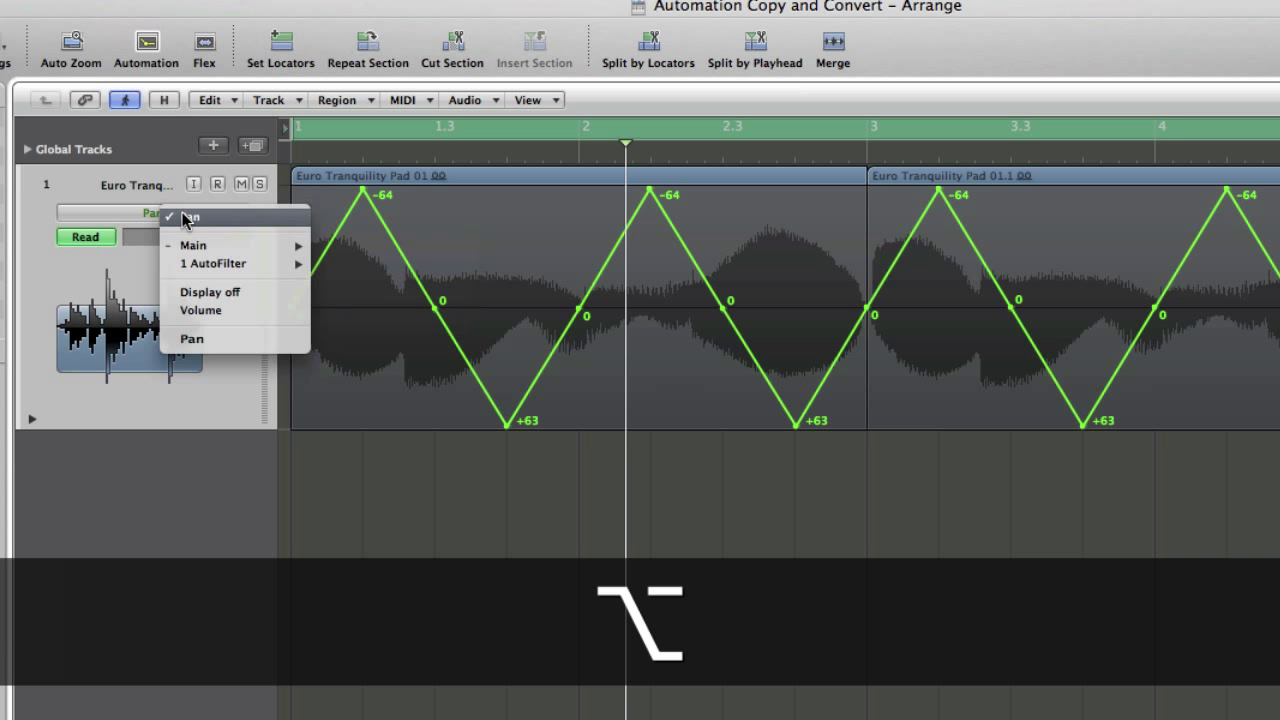
{"action": "mouse_move", "coordinate": [197, 263]}
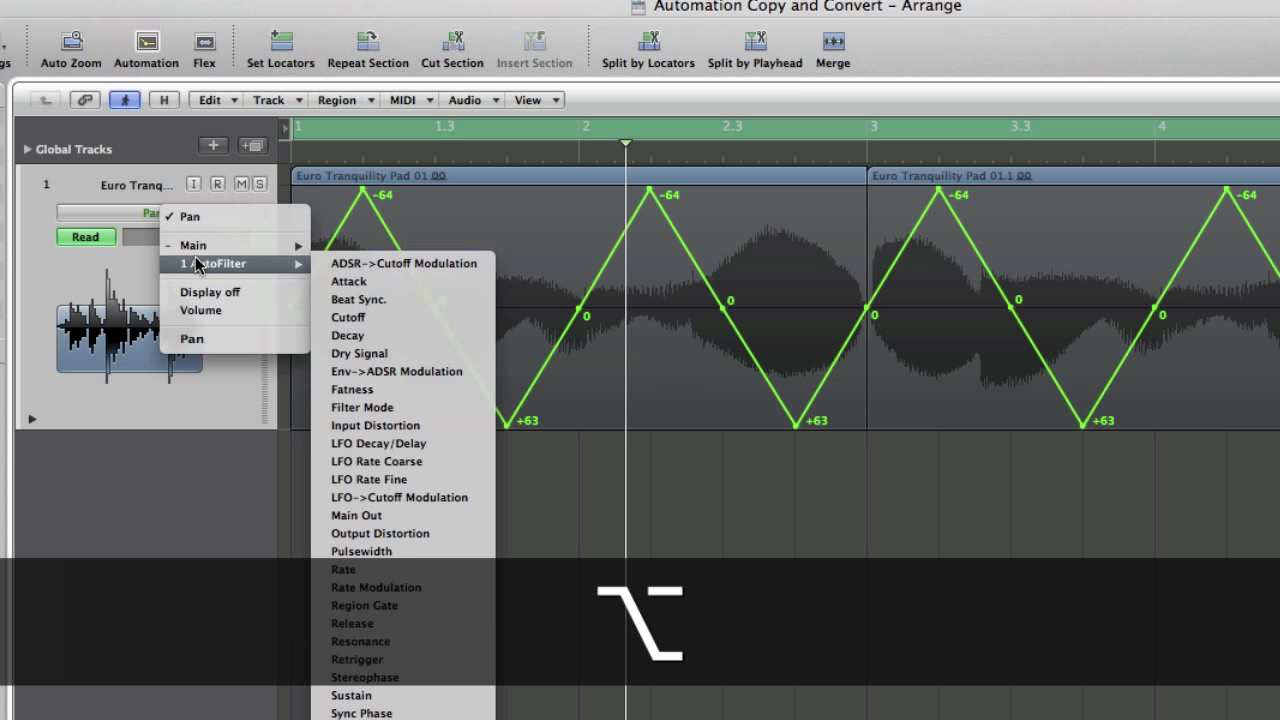
{"action": "left_click", "coordinate": [356, 320], "text": "alt"}
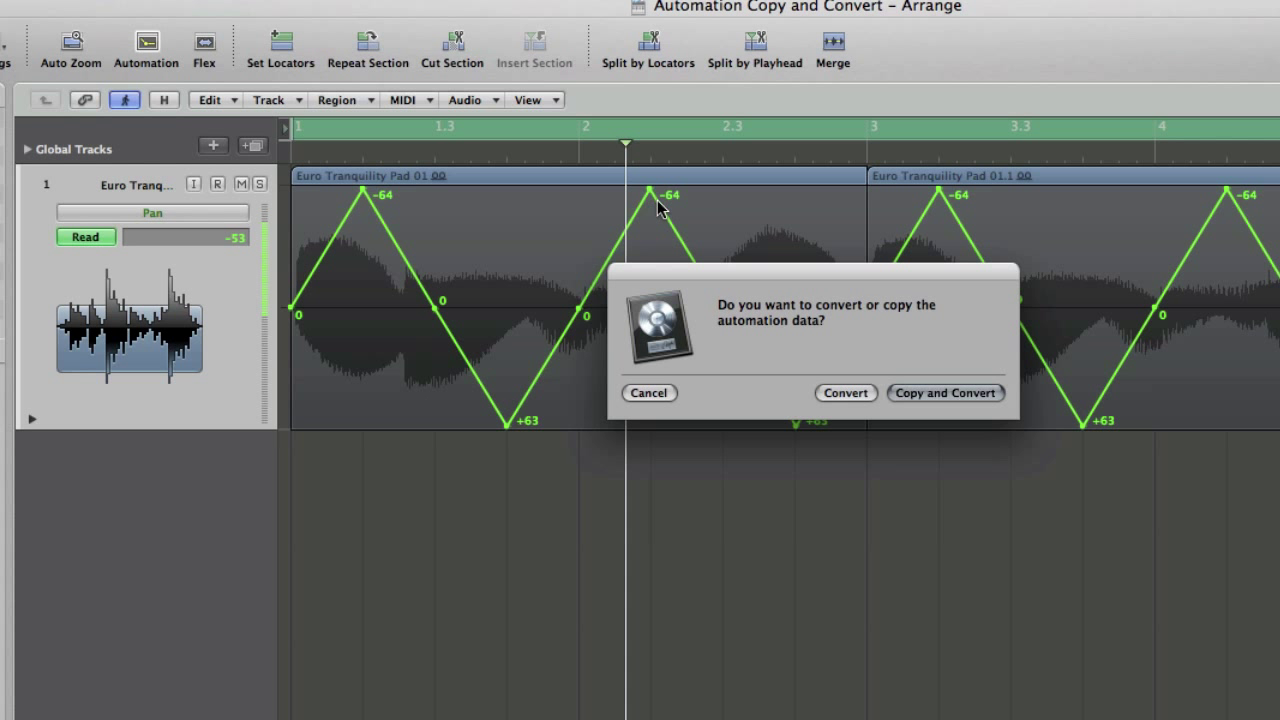
{"action": "left_click", "coordinate": [845, 392]}
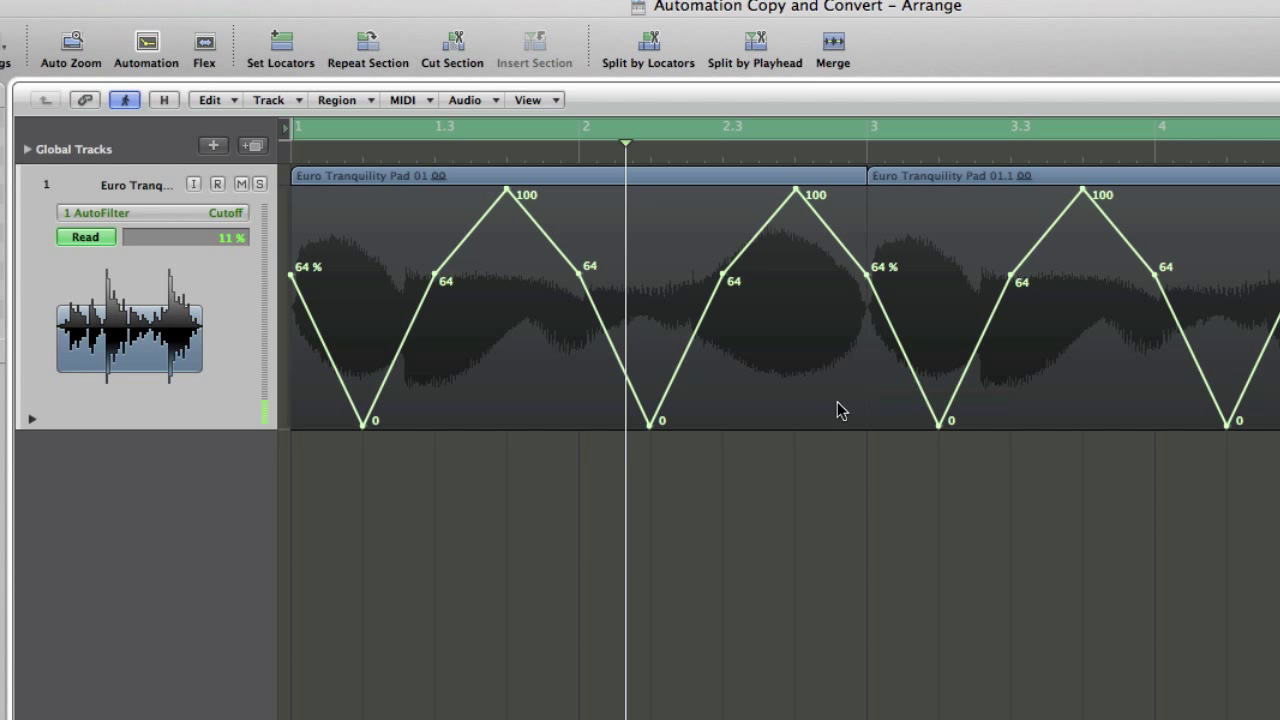
Step: Toggle the extra automation lane open and closed, leaving it hidden
{"action": "left_click", "coordinate": [32, 419]}
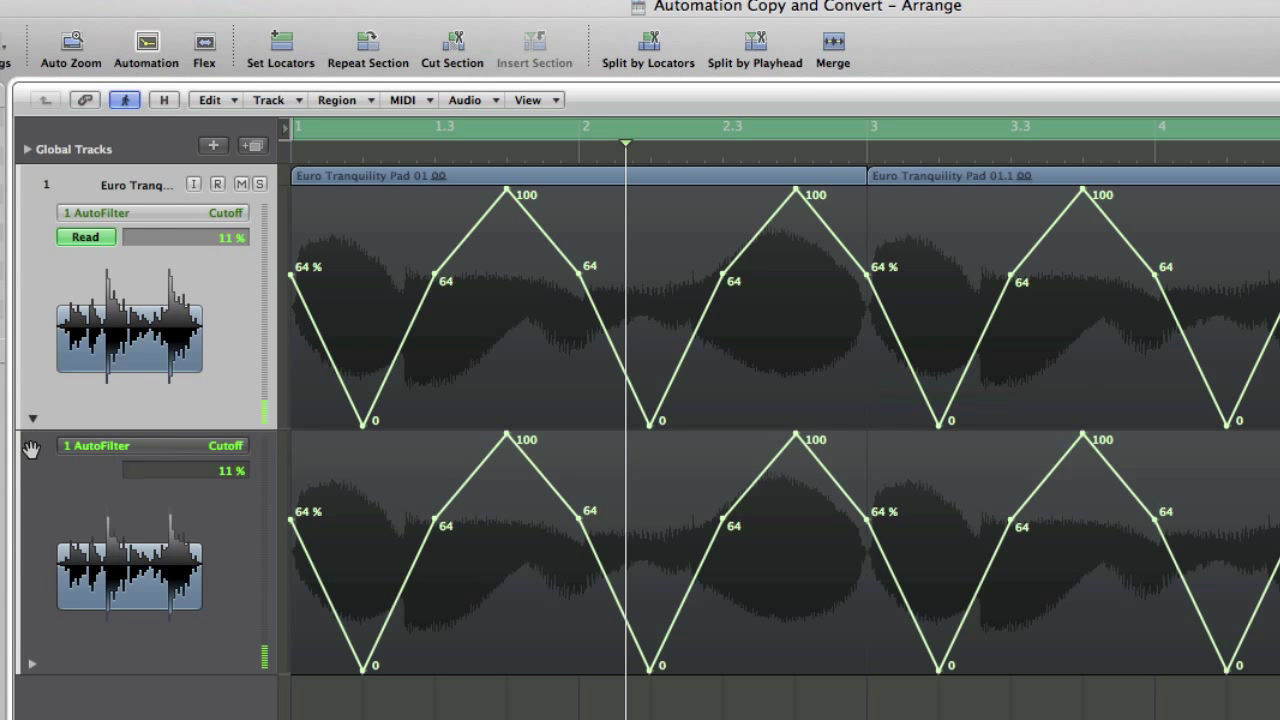
{"action": "left_click", "coordinate": [32, 419]}
{"action": "left_click", "coordinate": [32, 419]}
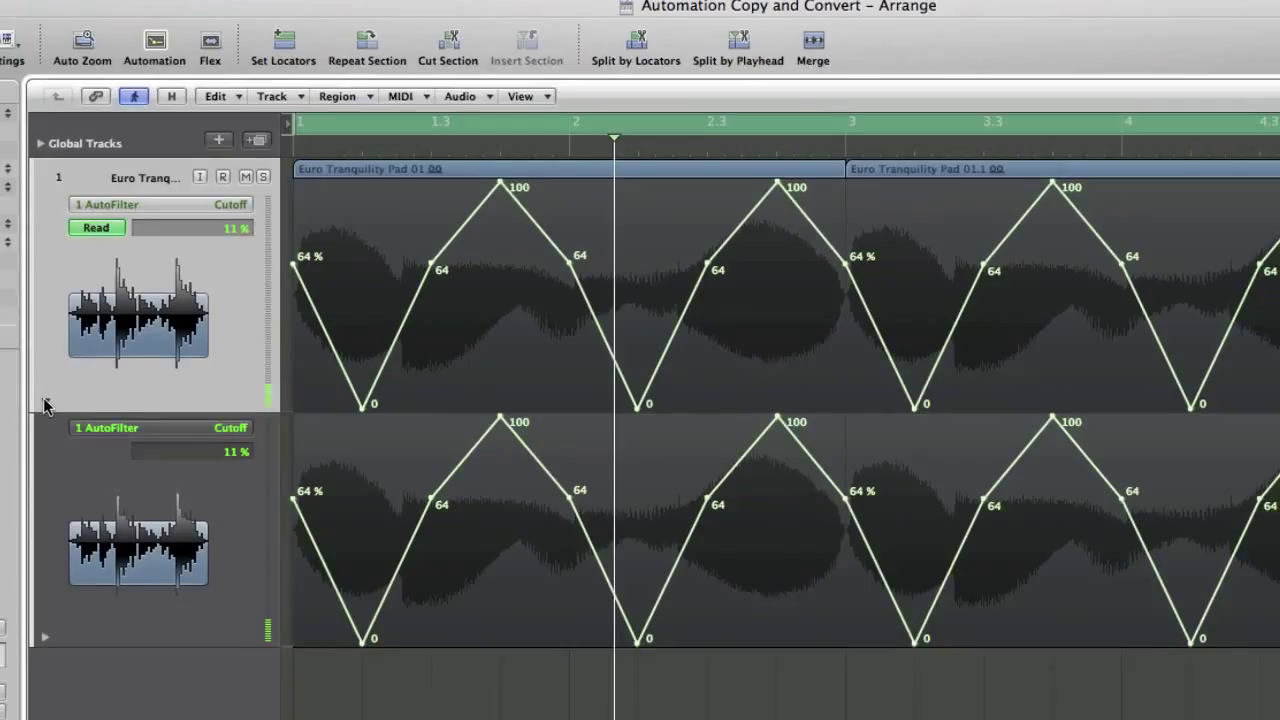
{"action": "left_click", "coordinate": [90, 342]}
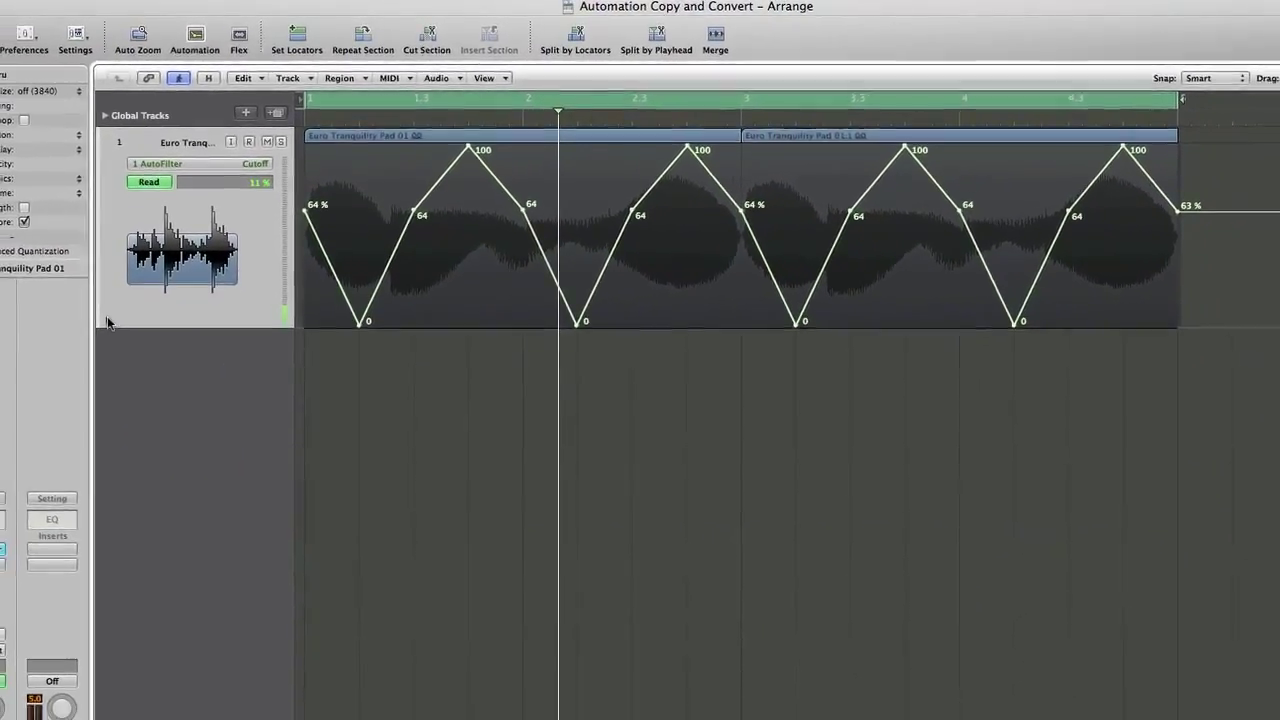
Step: Play the pad twice from the start to hear the Cutoff sweep, then select both regions
{"action": "key", "text": "space"}
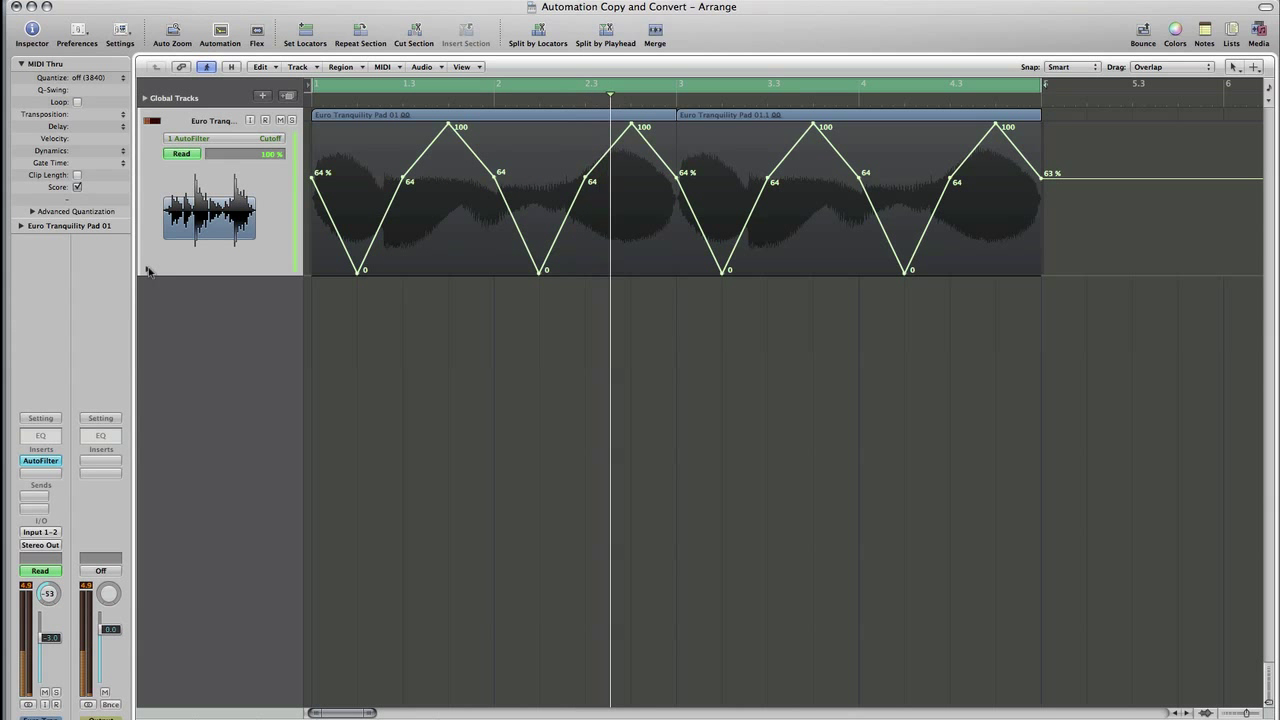
{"action": "key", "text": "0"}
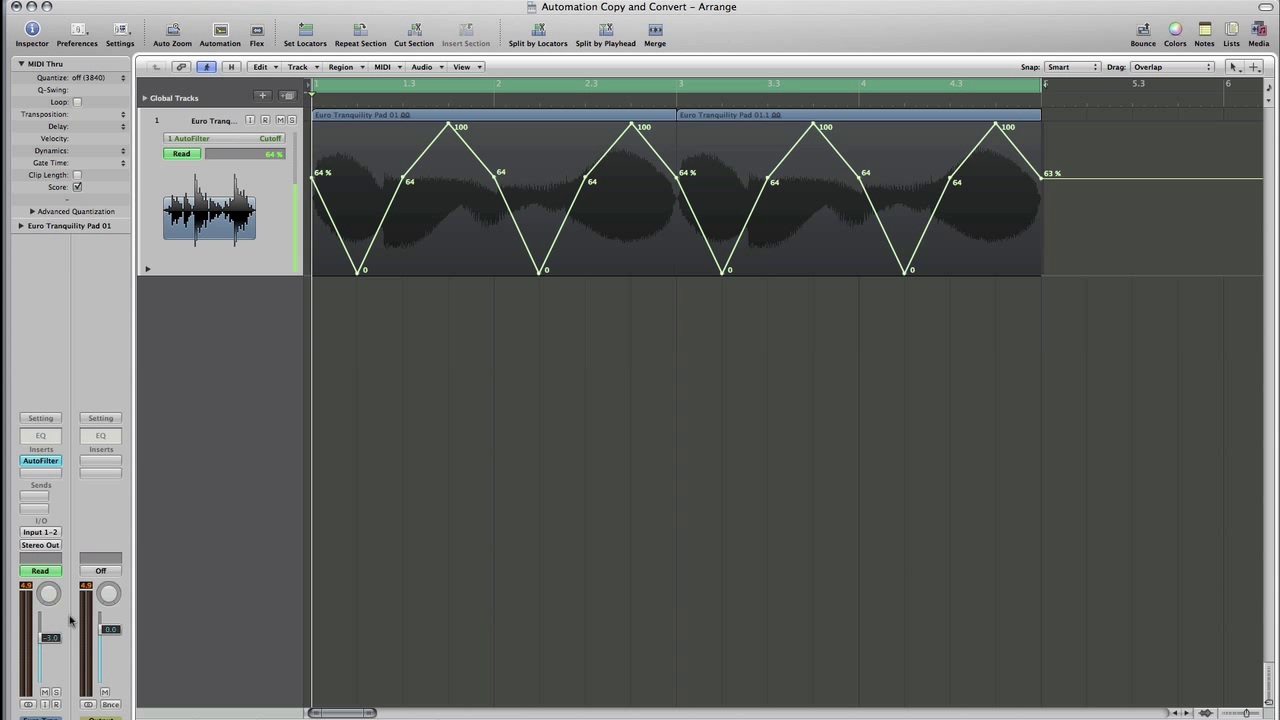
{"action": "key", "text": "space"}
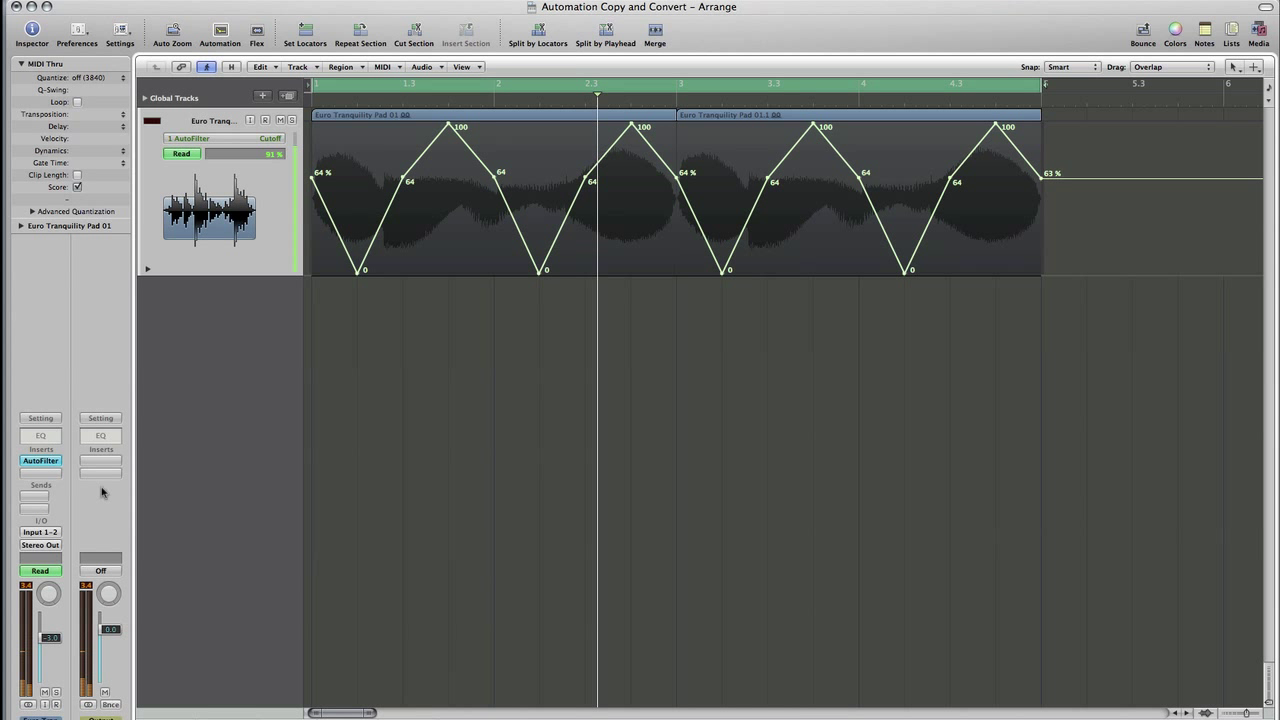
{"action": "key", "text": "super+a"}
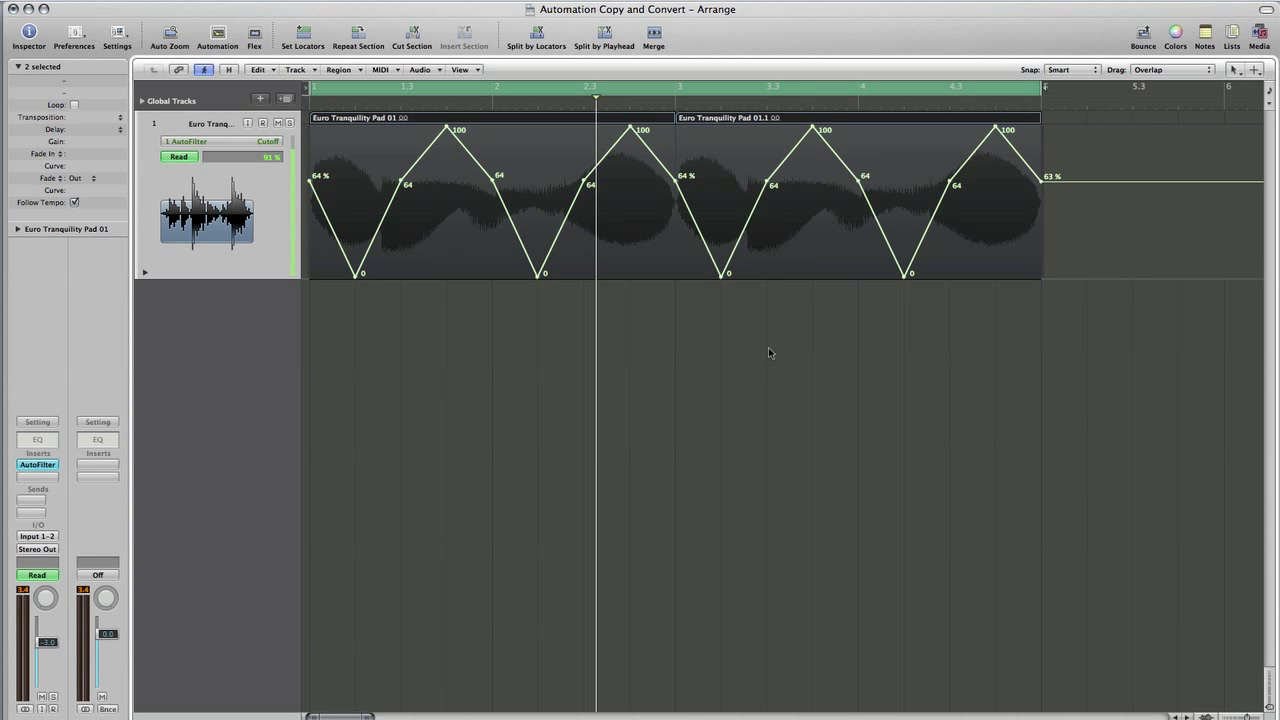